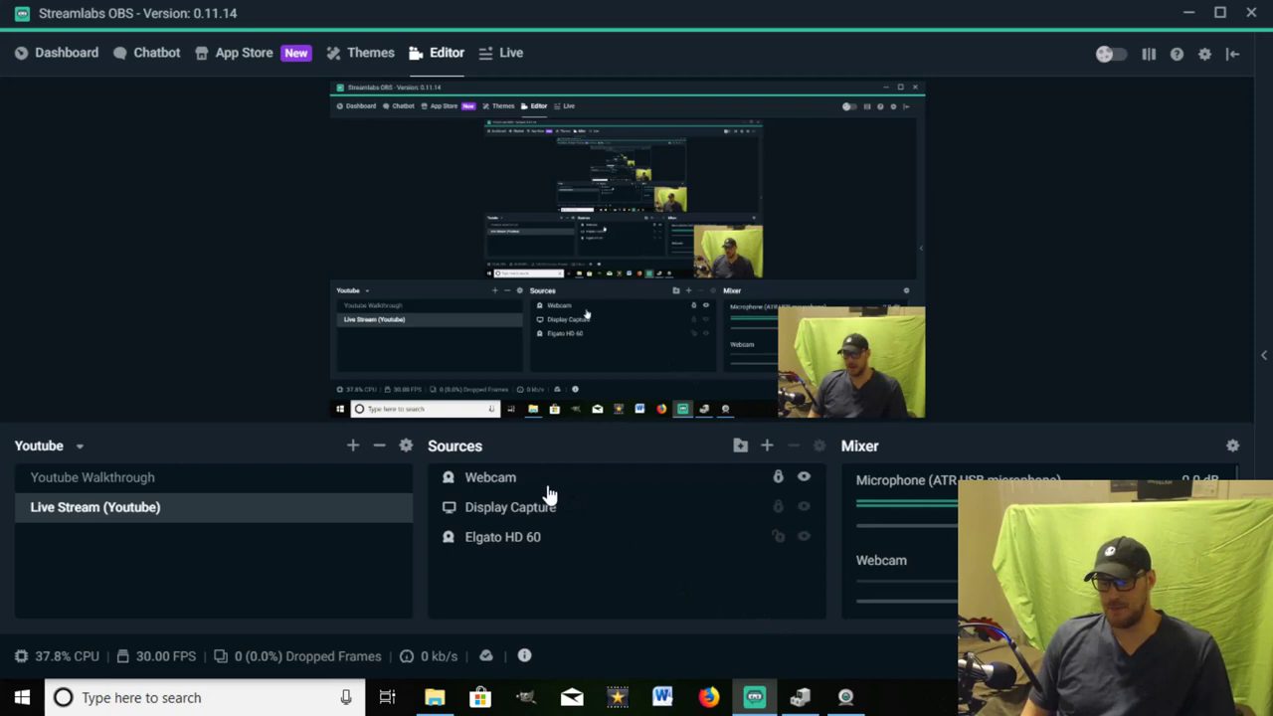
Open the video configuration of the Logitech HD Pro Webcam C920 used by the Webcam source
{"action": "right_click", "coordinate": [551, 494]}
{"action": "left_click", "coordinate": [518, 488]}
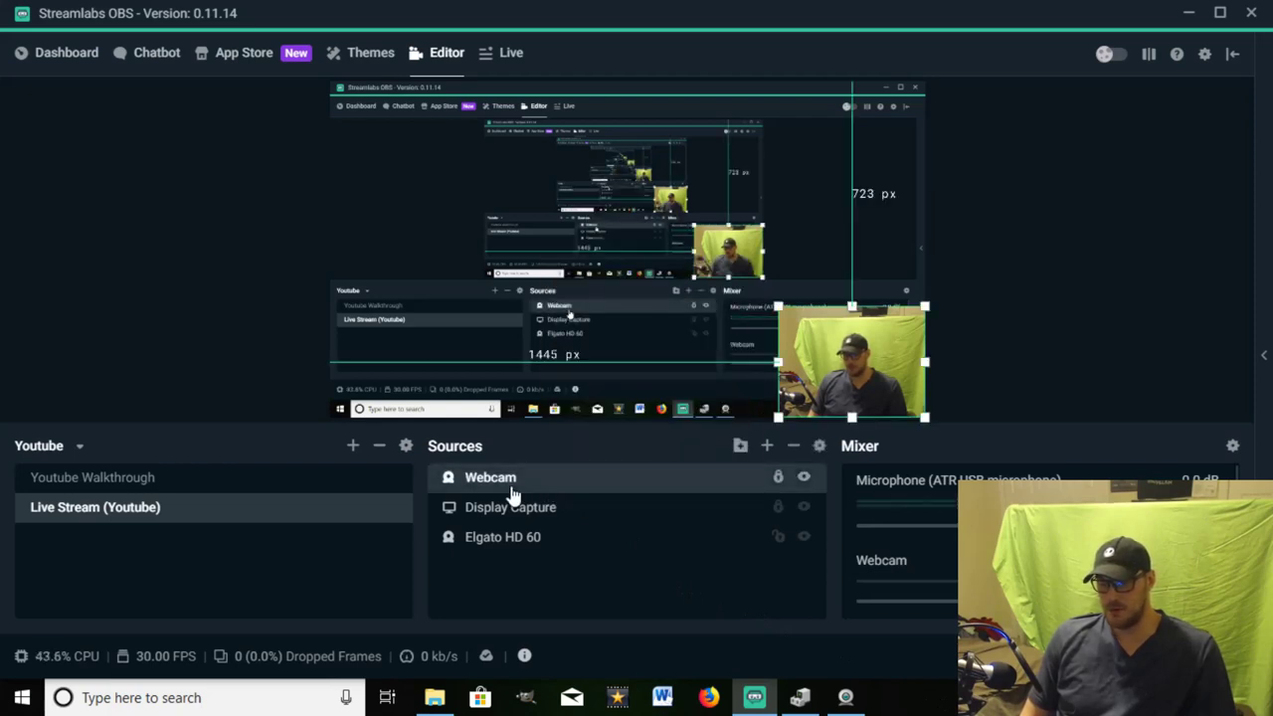
{"action": "right_click", "coordinate": [525, 484]}
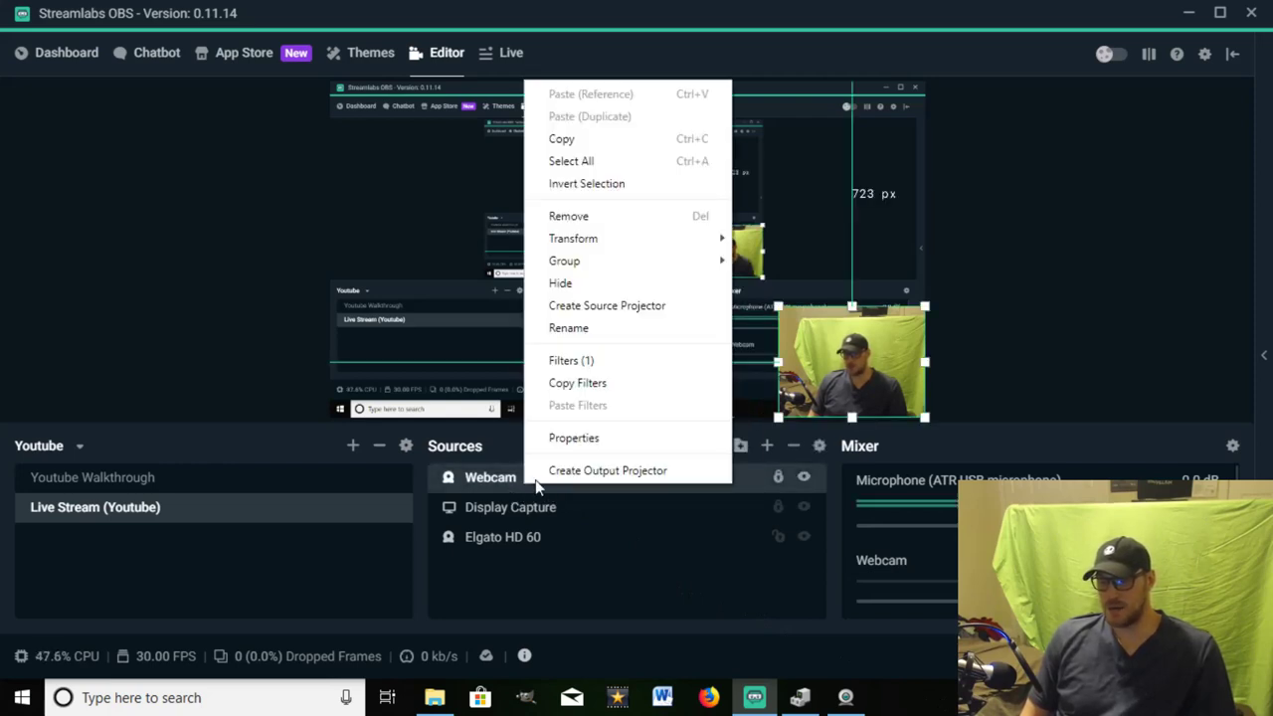
{"action": "left_click", "coordinate": [582, 442]}
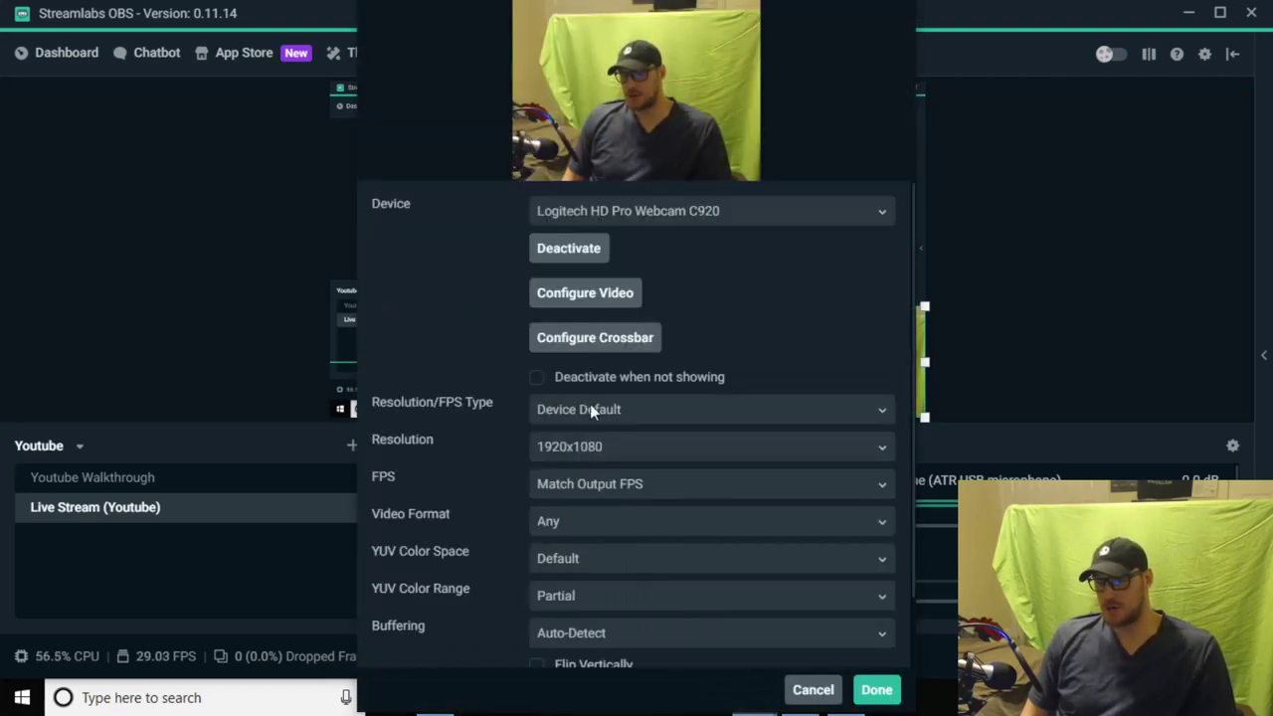
{"action": "left_click", "coordinate": [595, 294]}
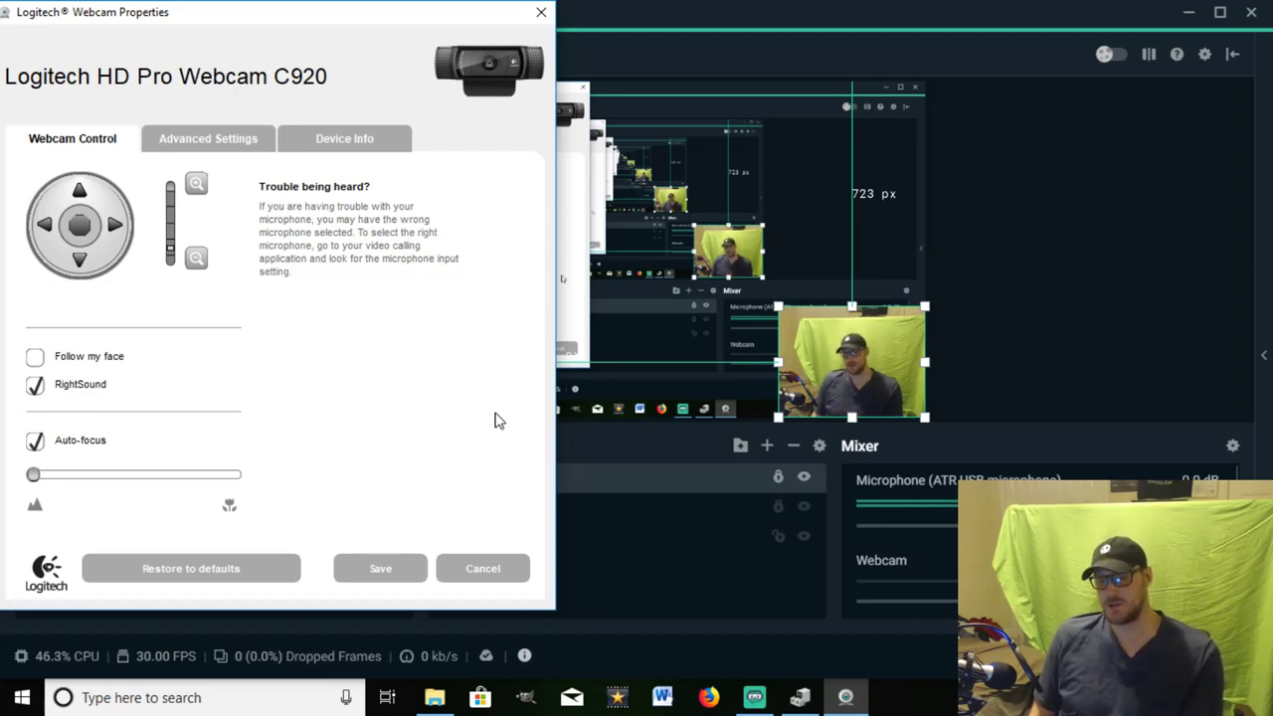
Zoom the webcam in so the green screen fills the background, and save the camera settings
{"action": "left_click", "coordinate": [1003, 360]}
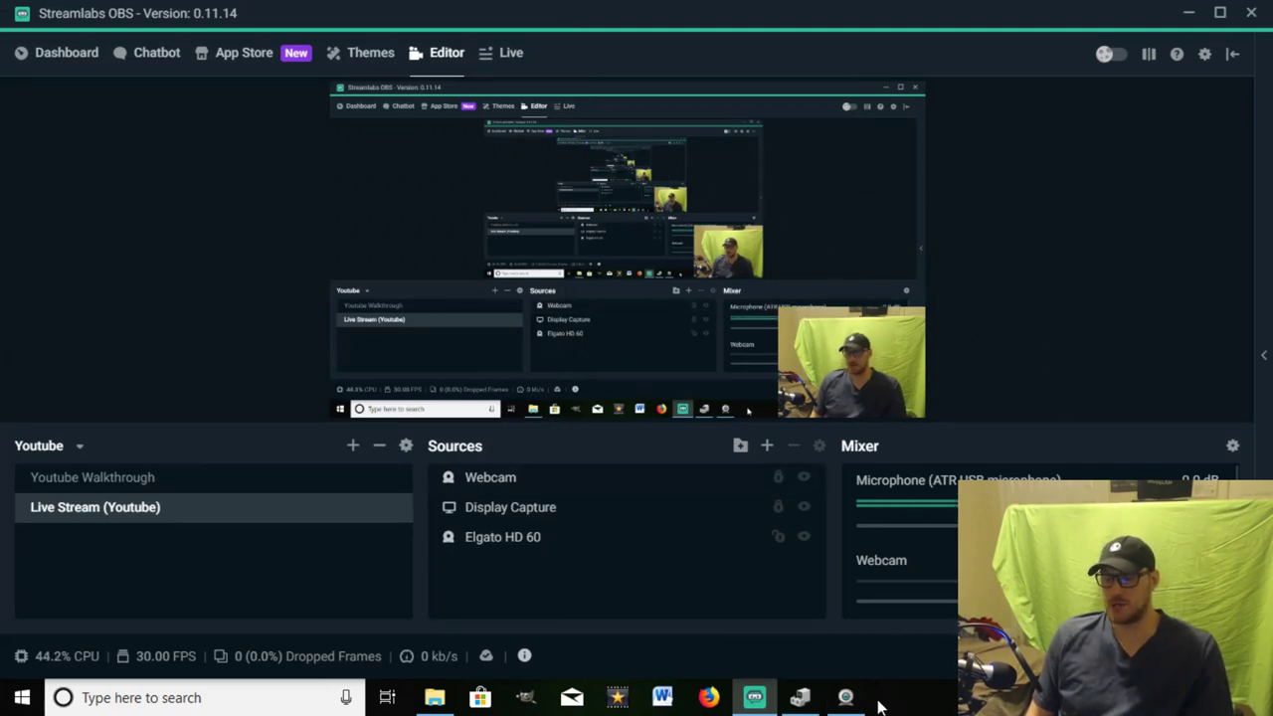
{"action": "left_click", "coordinate": [846, 698]}
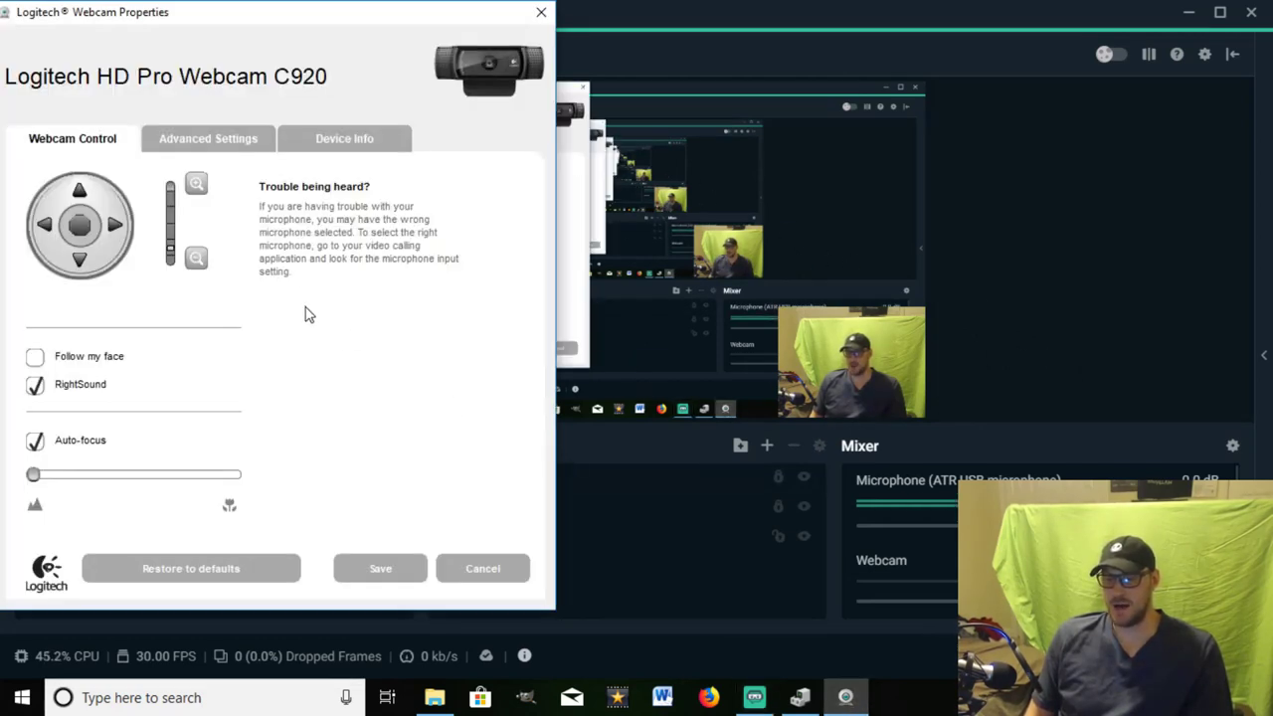
{"action": "left_click", "coordinate": [198, 188]}
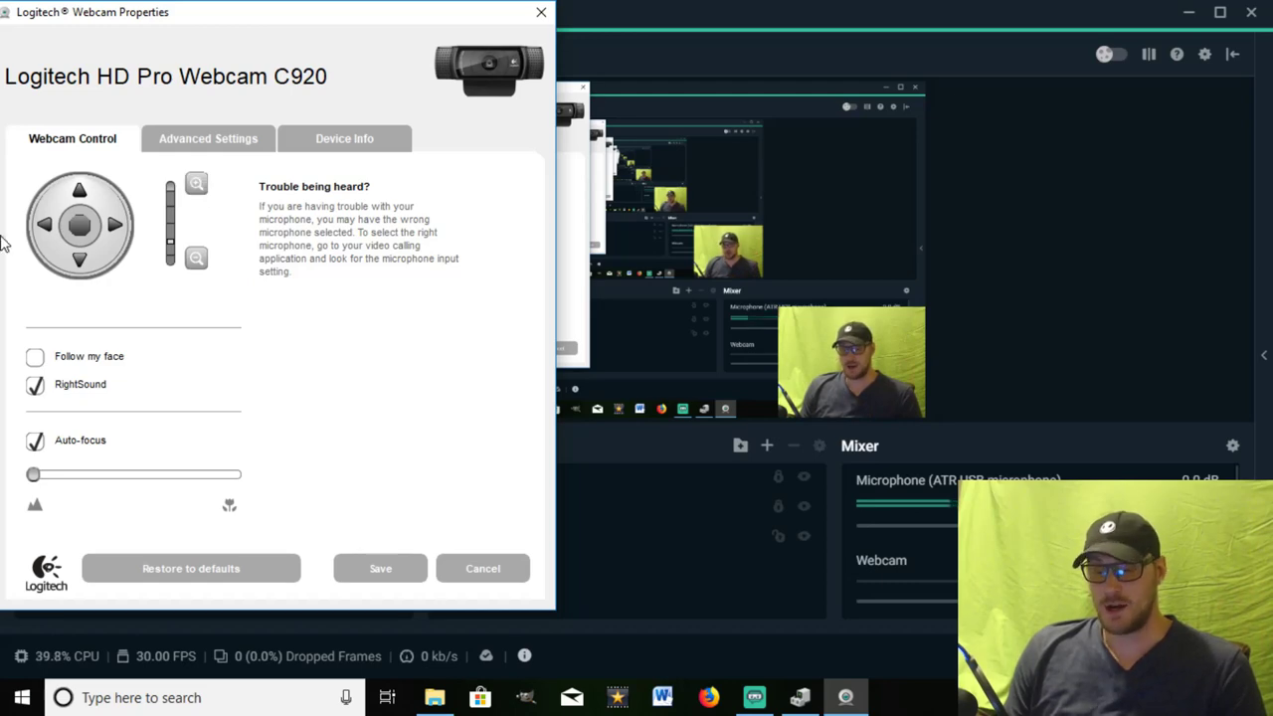
{"action": "left_click", "coordinate": [406, 573]}
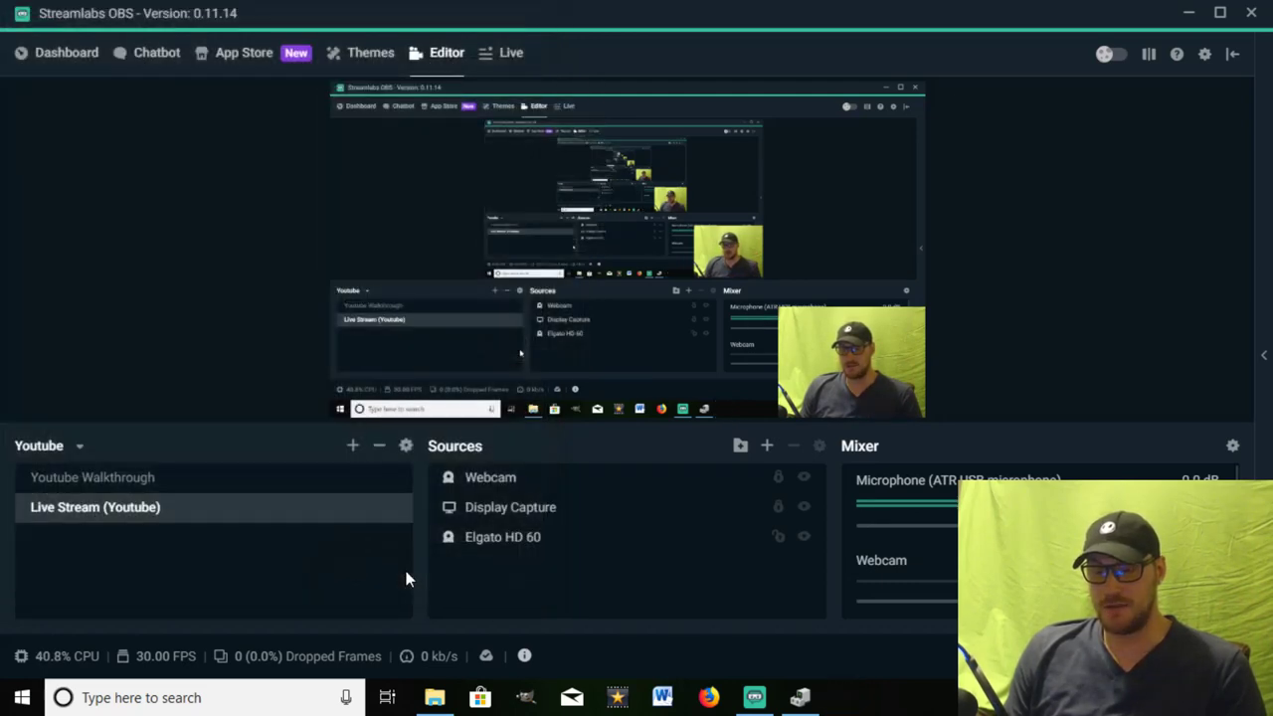
Start a new filter on the Webcam source with Chroma Key as its filter type
{"action": "left_click", "coordinate": [543, 486]}
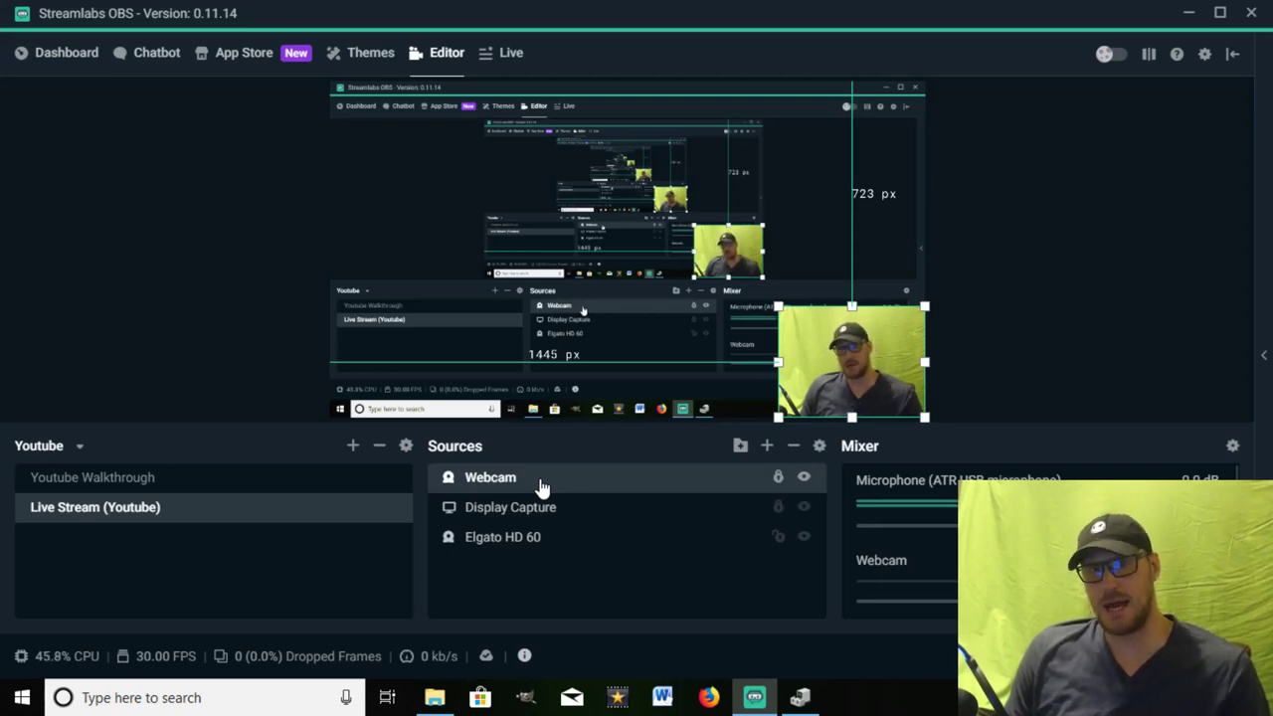
{"action": "right_click", "coordinate": [542, 486]}
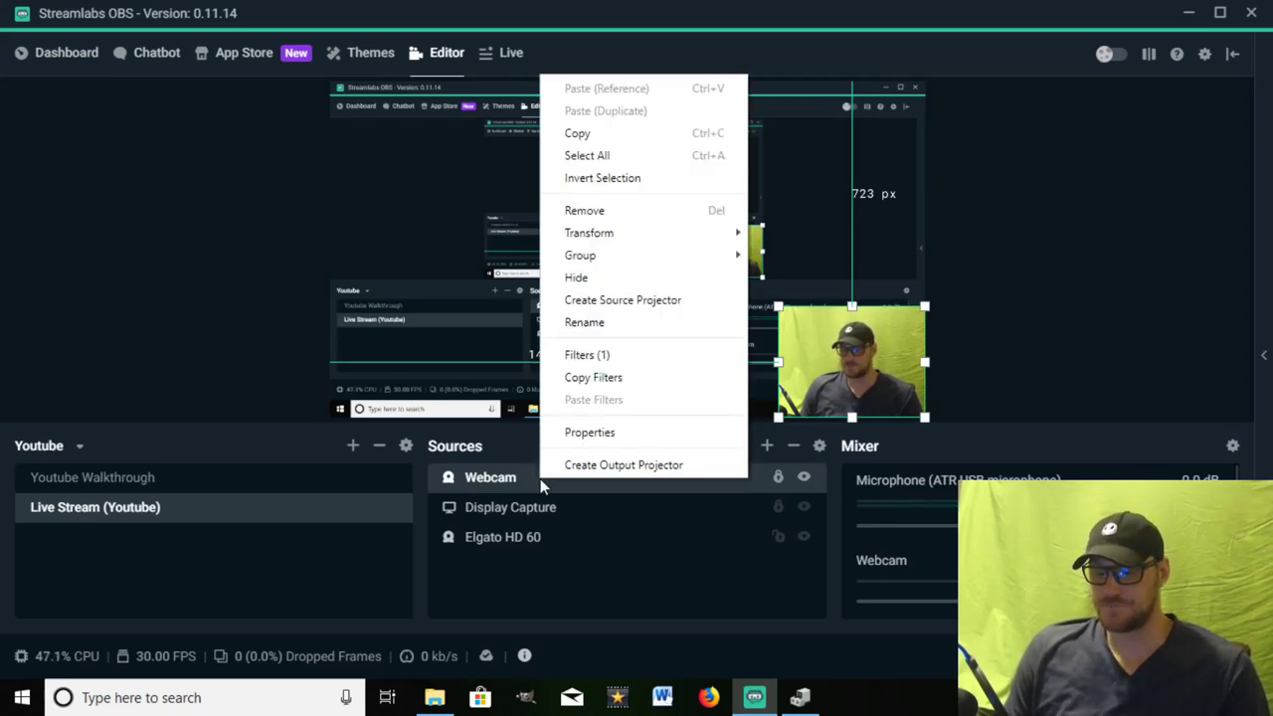
{"action": "left_click", "coordinate": [633, 356]}
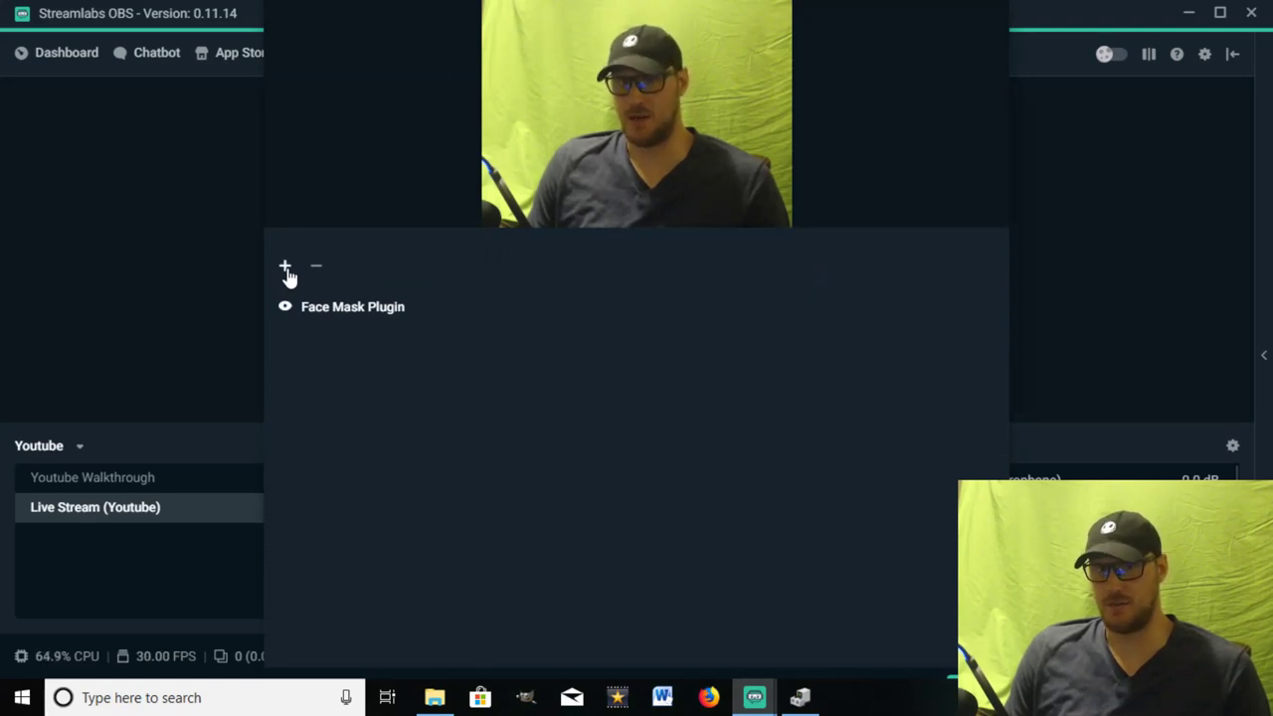
{"action": "left_click", "coordinate": [285, 268]}
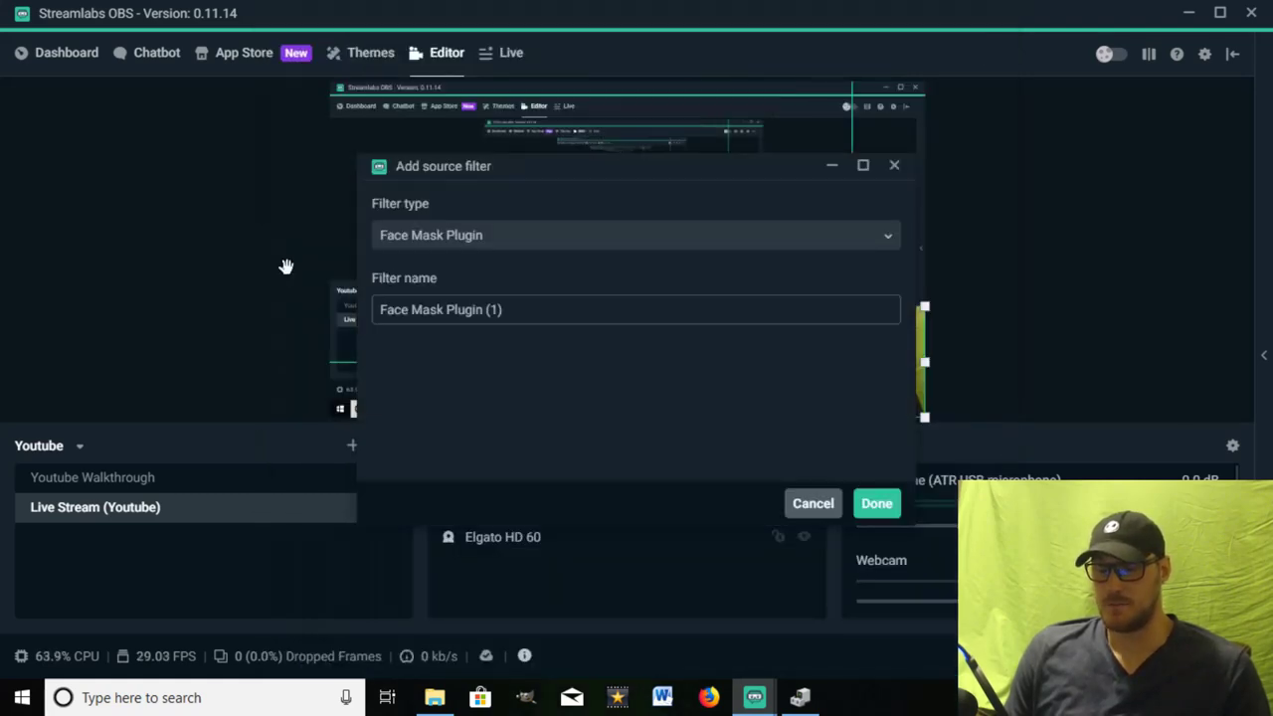
{"action": "left_click", "coordinate": [486, 239]}
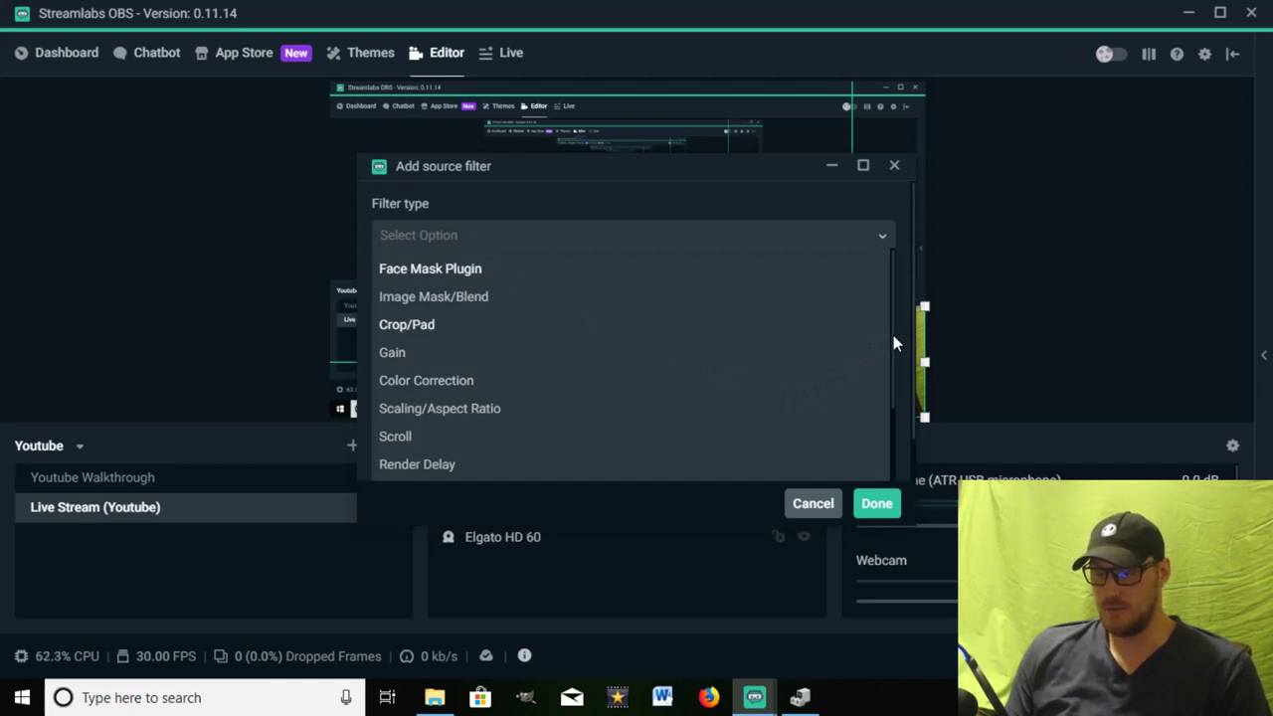
{"action": "left_click_drag", "start_coordinate": [893, 335], "coordinate": [891, 449]}
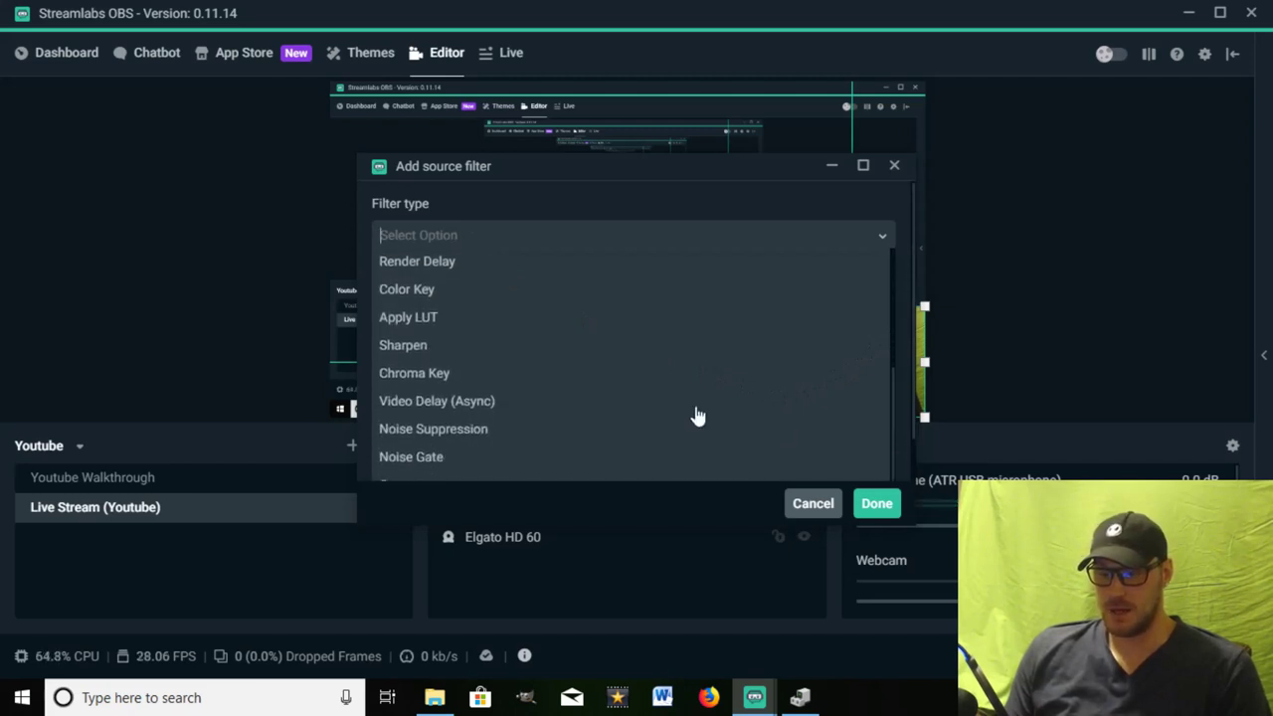
{"action": "left_click", "coordinate": [538, 378]}
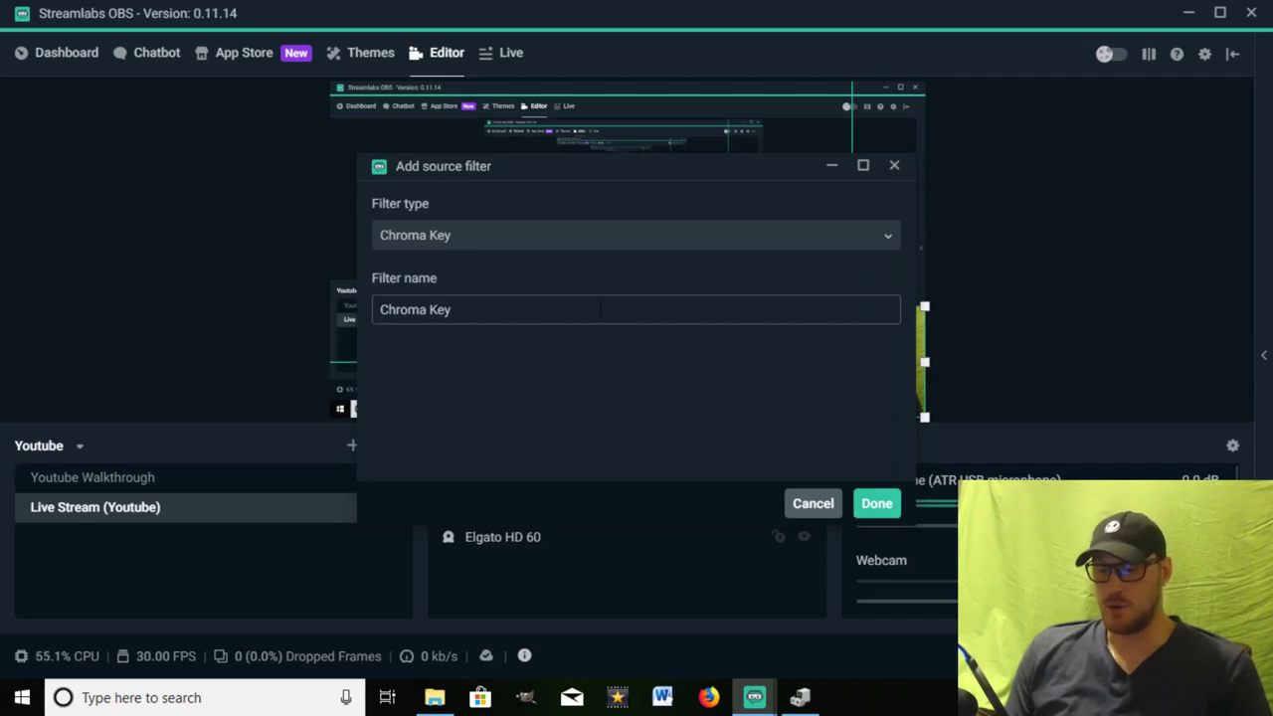
Name the Chroma Key filter Green Screen and add it to the webcam
{"action": "key", "text": "Tab"}
{"action": "key", "text": "BackSpace"}
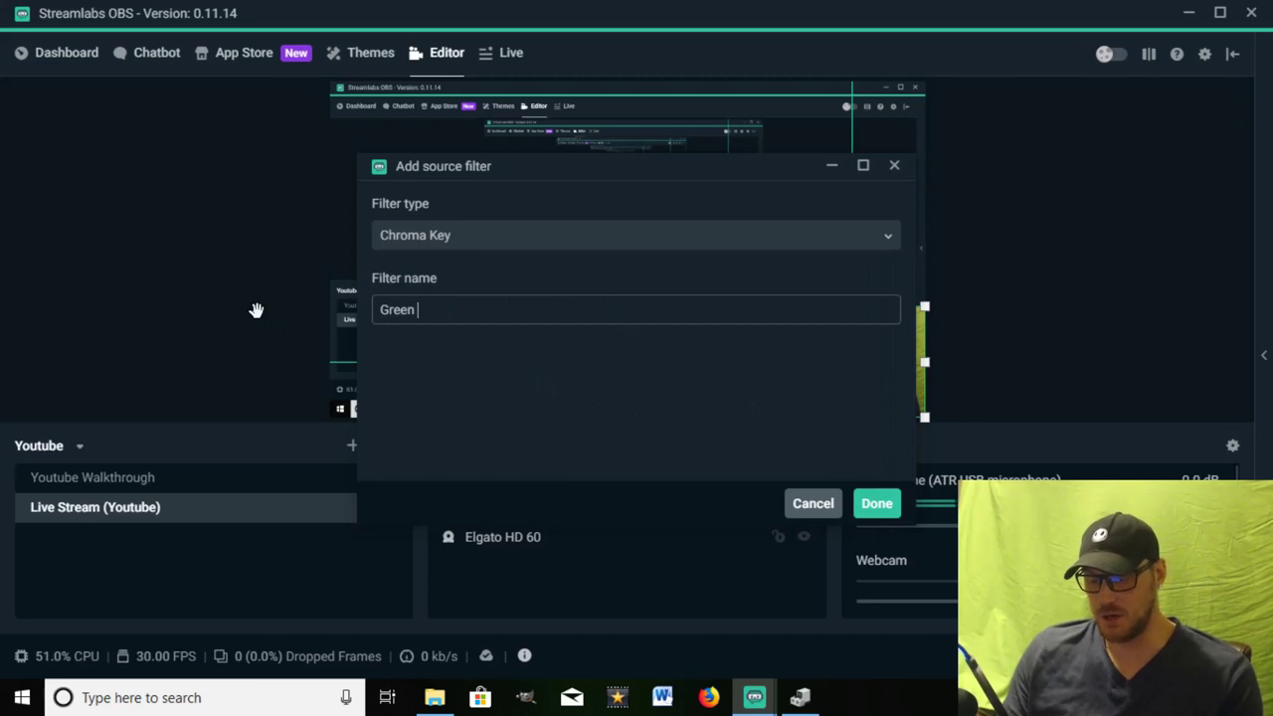
{"action": "type", "text": "Green Scren"}
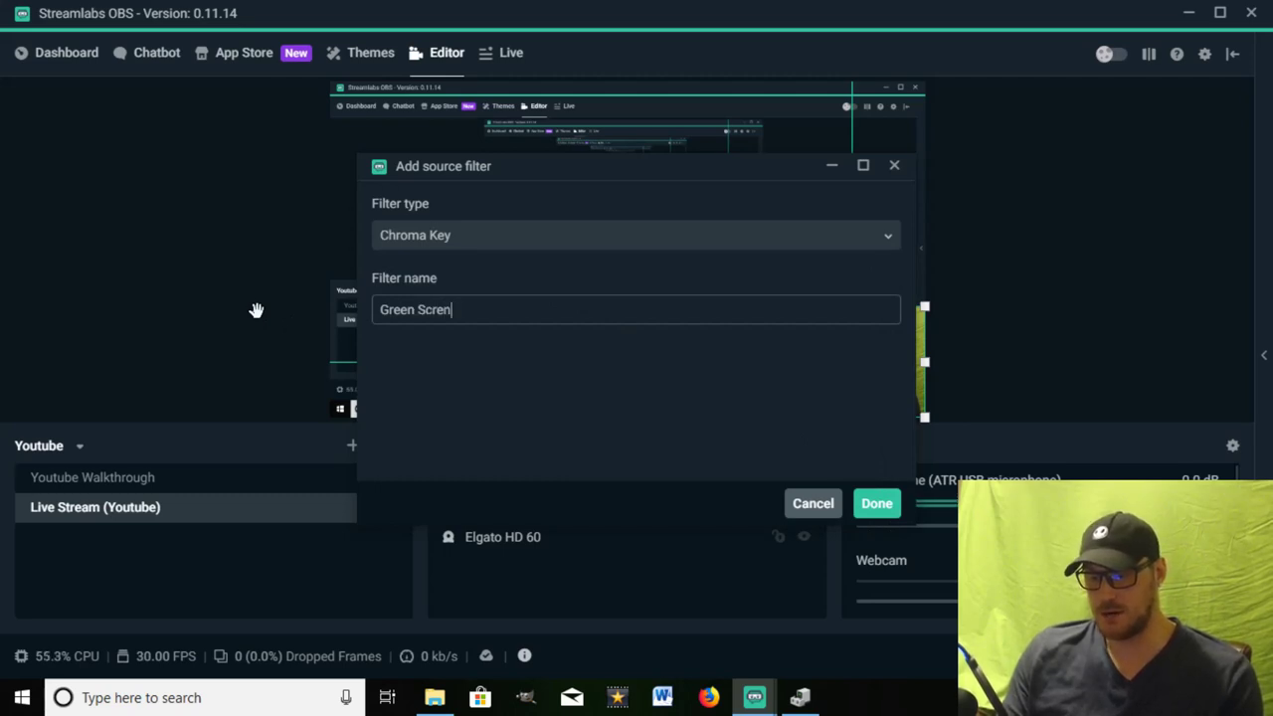
{"action": "type", "text": "n"}
{"action": "key", "text": "BackSpace"}
{"action": "key", "text": "BackSpace"}
{"action": "type", "text": "en"}
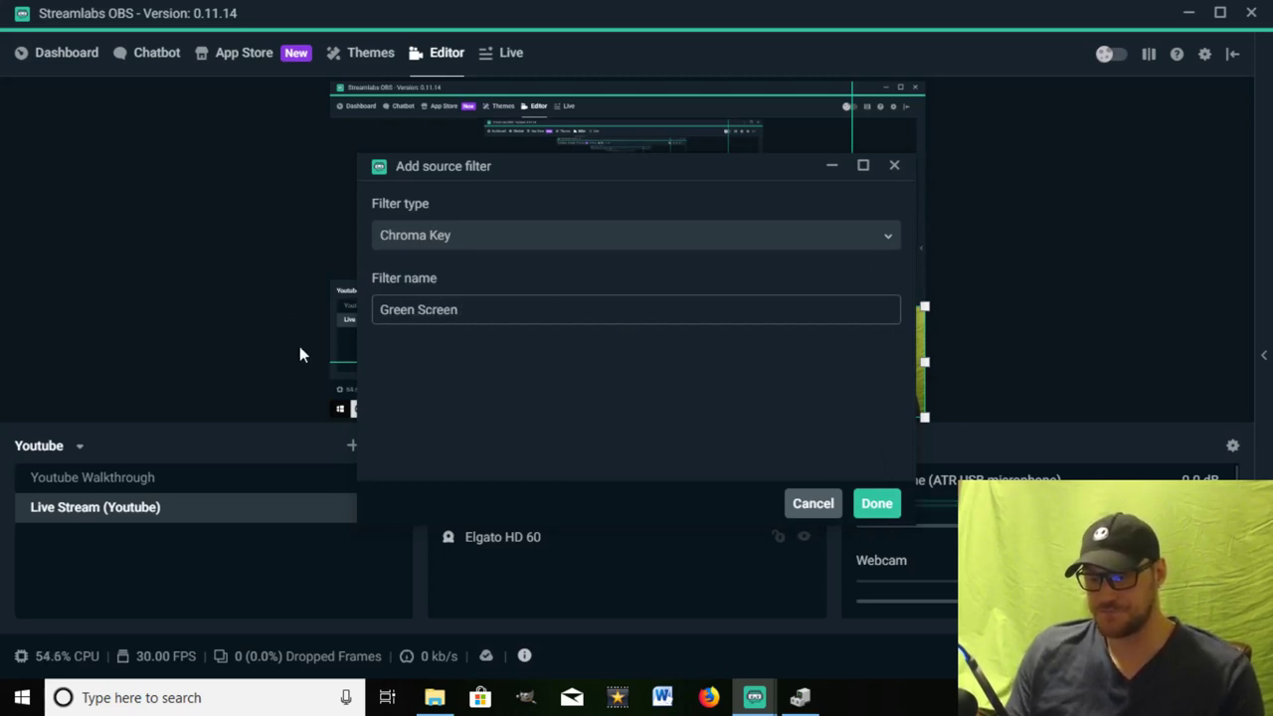
{"action": "left_click", "coordinate": [866, 506]}
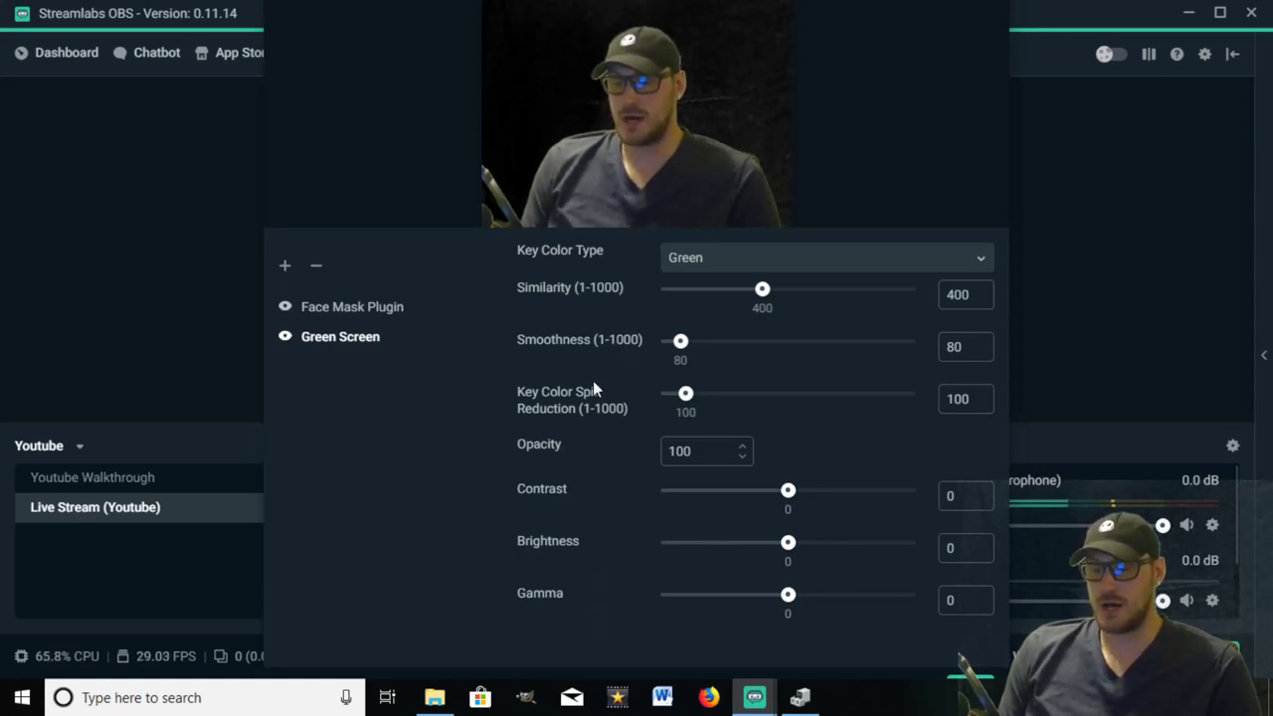
Keep the key colour Green, set the Green Screen filter's similarity to 429 and smoothness to 61, and finish the filter settings
{"action": "left_click", "coordinate": [781, 262]}
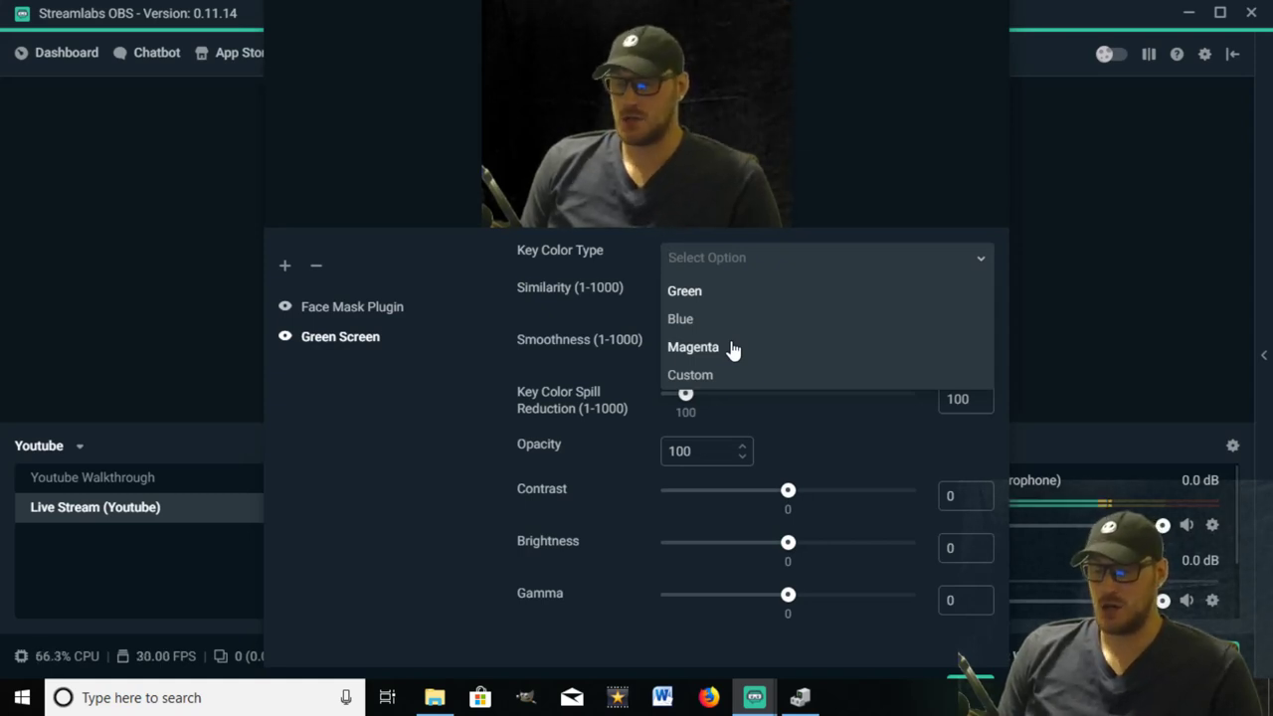
{"action": "left_click", "coordinate": [696, 298]}
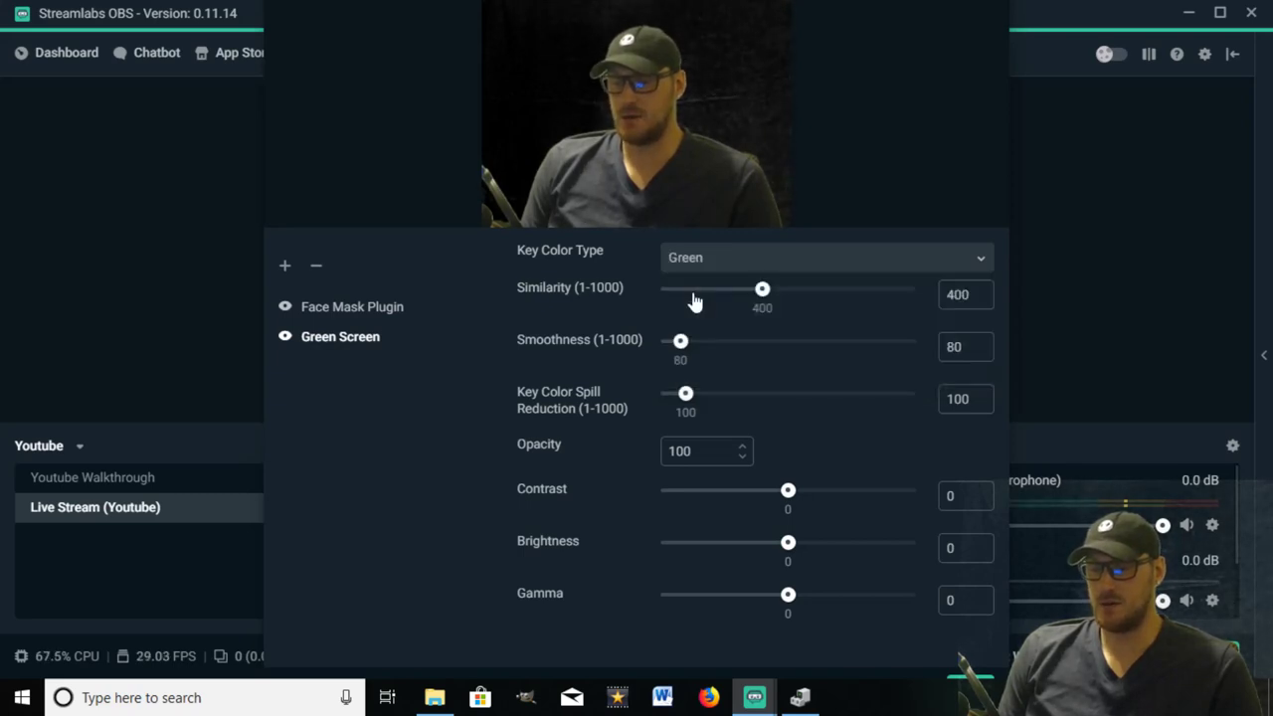
{"action": "left_click", "coordinate": [766, 291]}
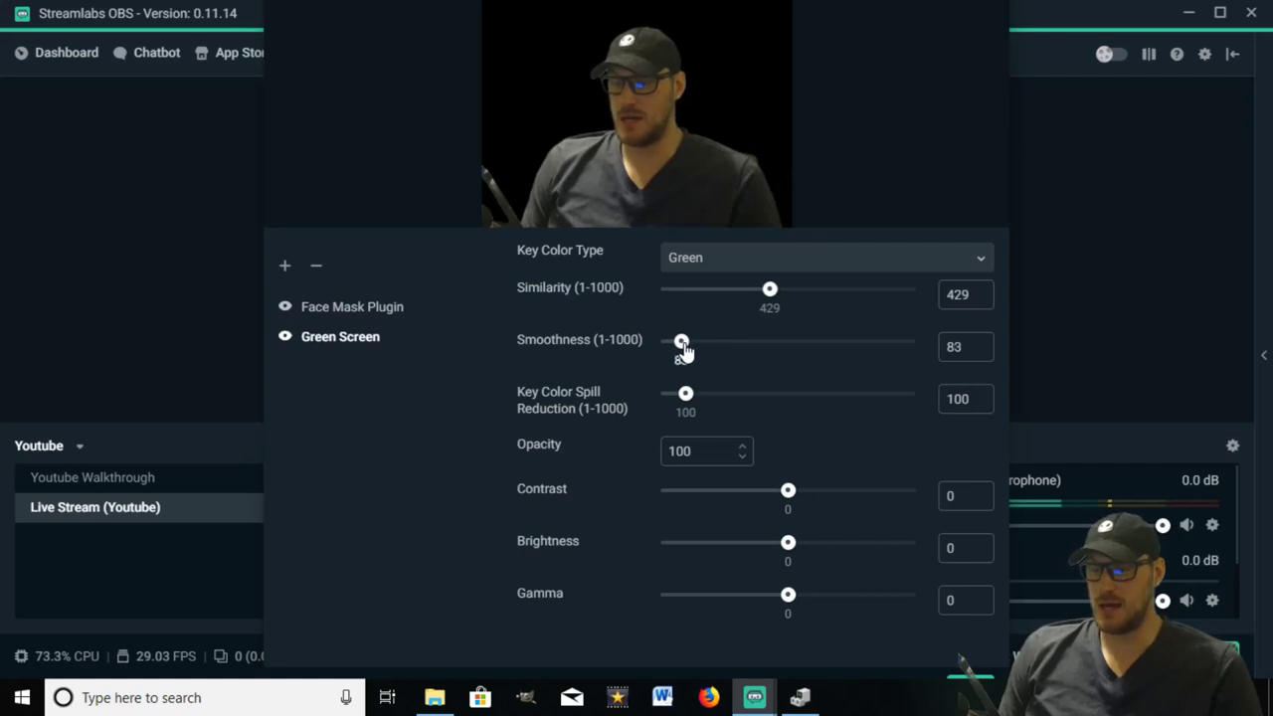
{"action": "left_click_drag", "start_coordinate": [684, 349], "coordinate": [678, 355]}
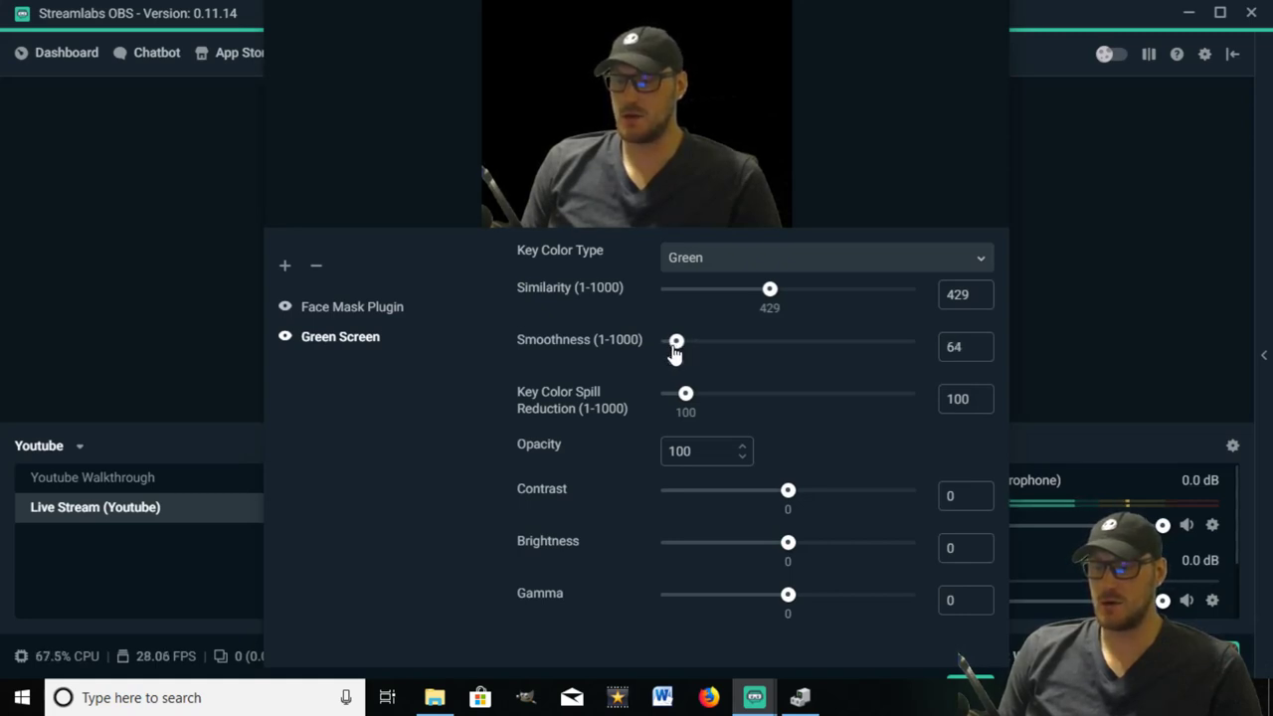
{"action": "left_click_drag", "start_coordinate": [675, 355], "coordinate": [679, 355]}
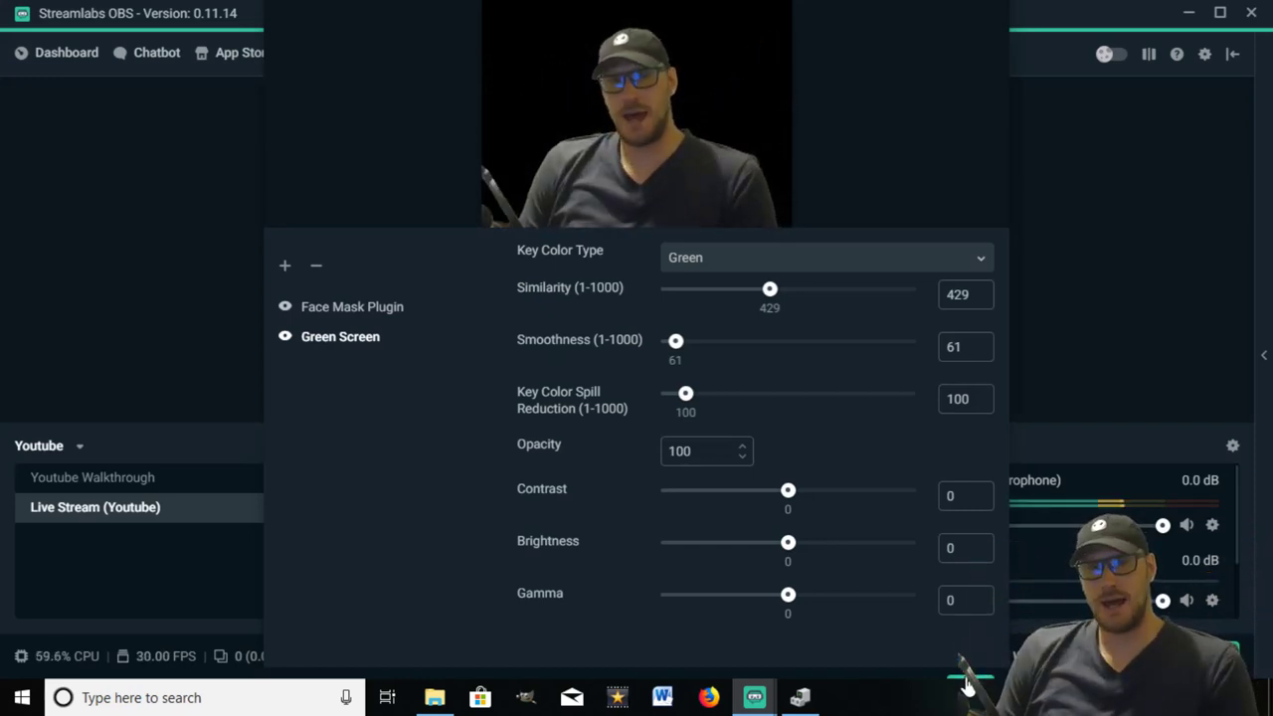
{"action": "left_click", "coordinate": [967, 684]}
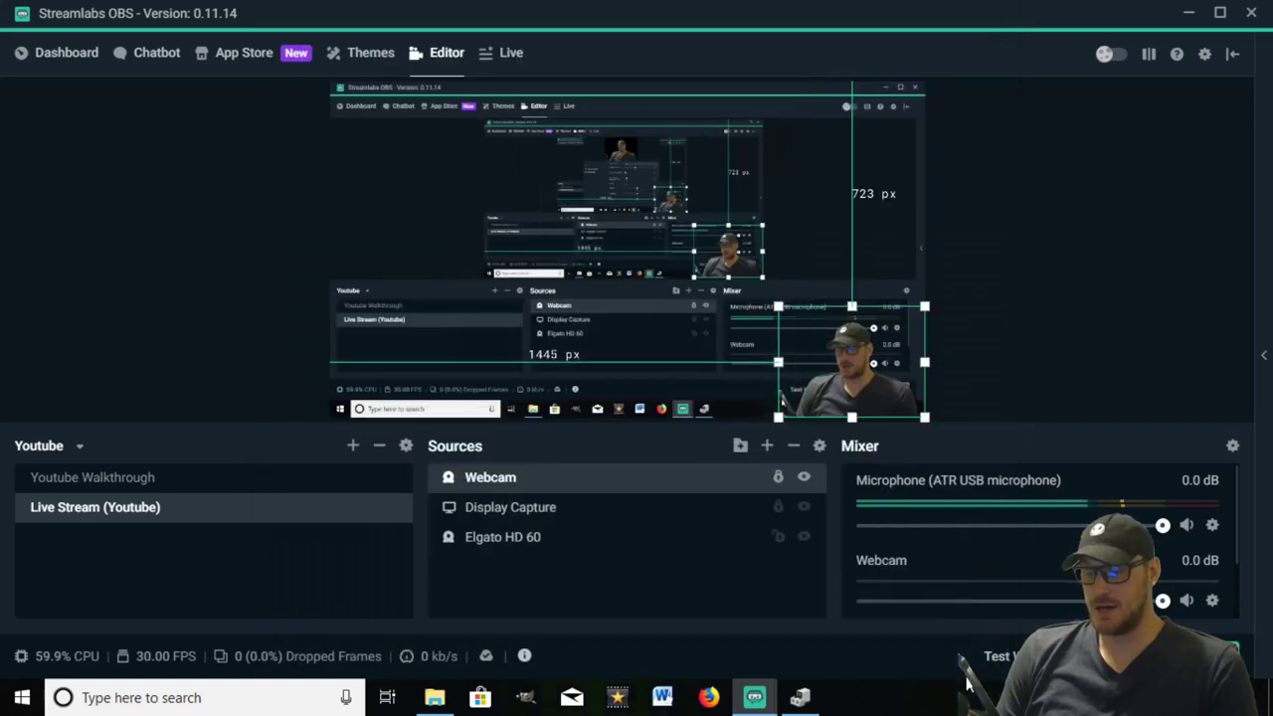
{"action": "left_click", "coordinate": [1023, 375]}
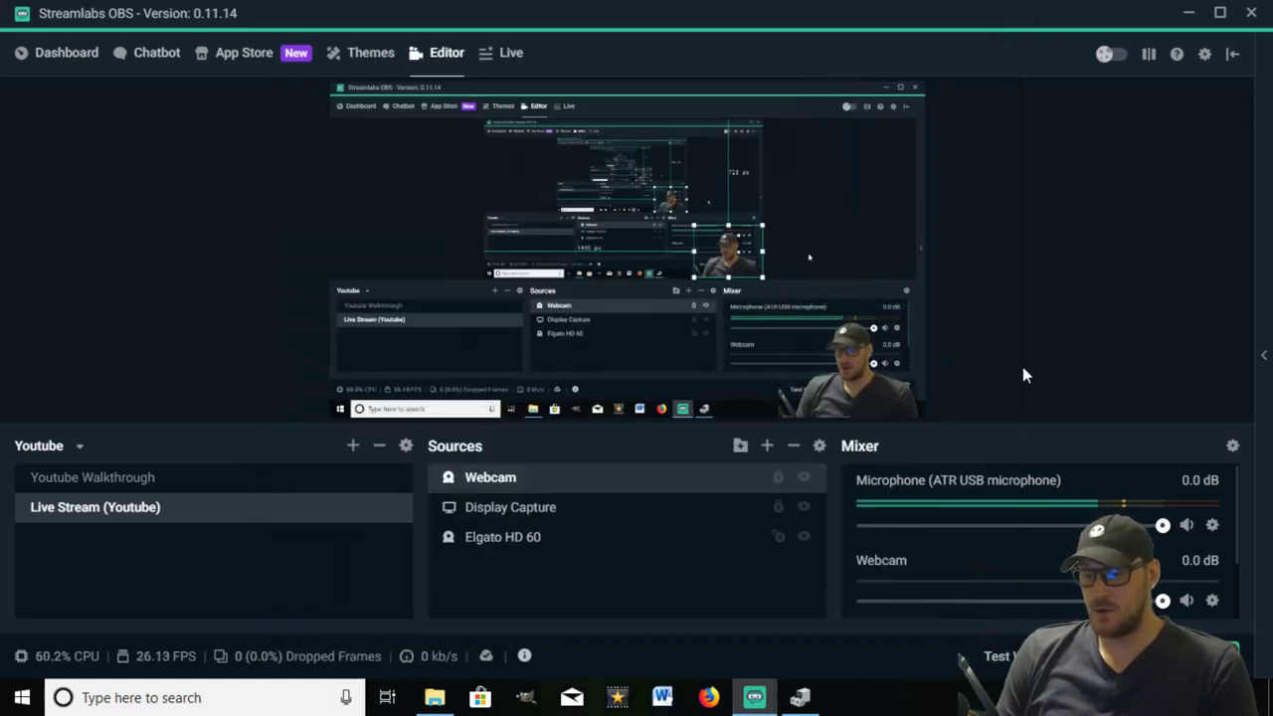